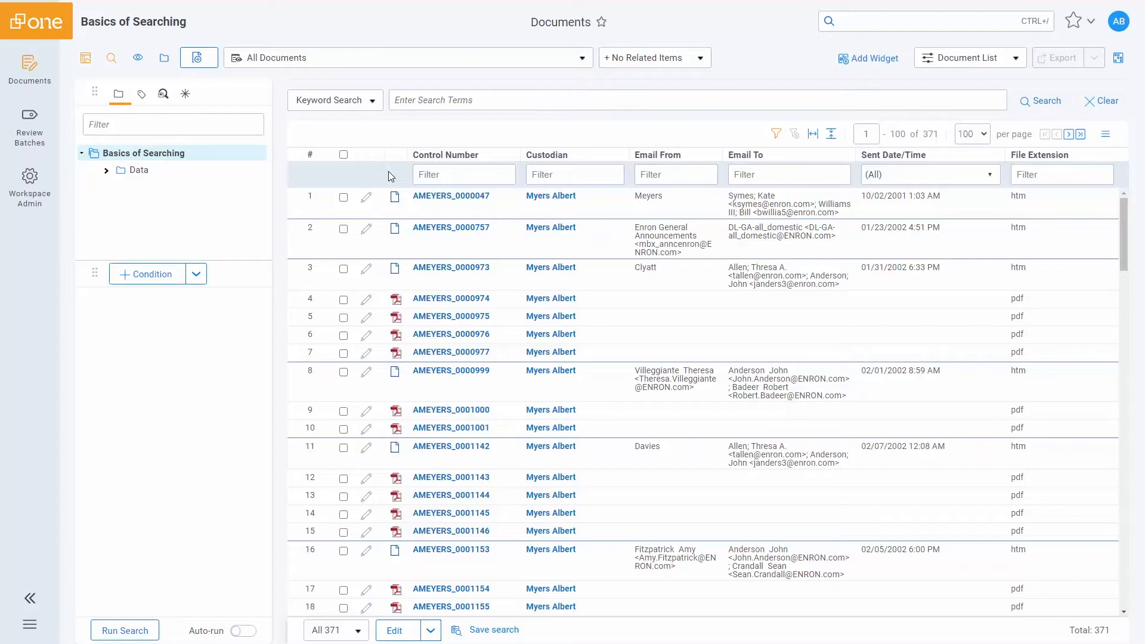
Step: Filter the document list to a Sent Date/Time that is before or on 05/31/2001
{"action": "left_click", "coordinate": [954, 179]}
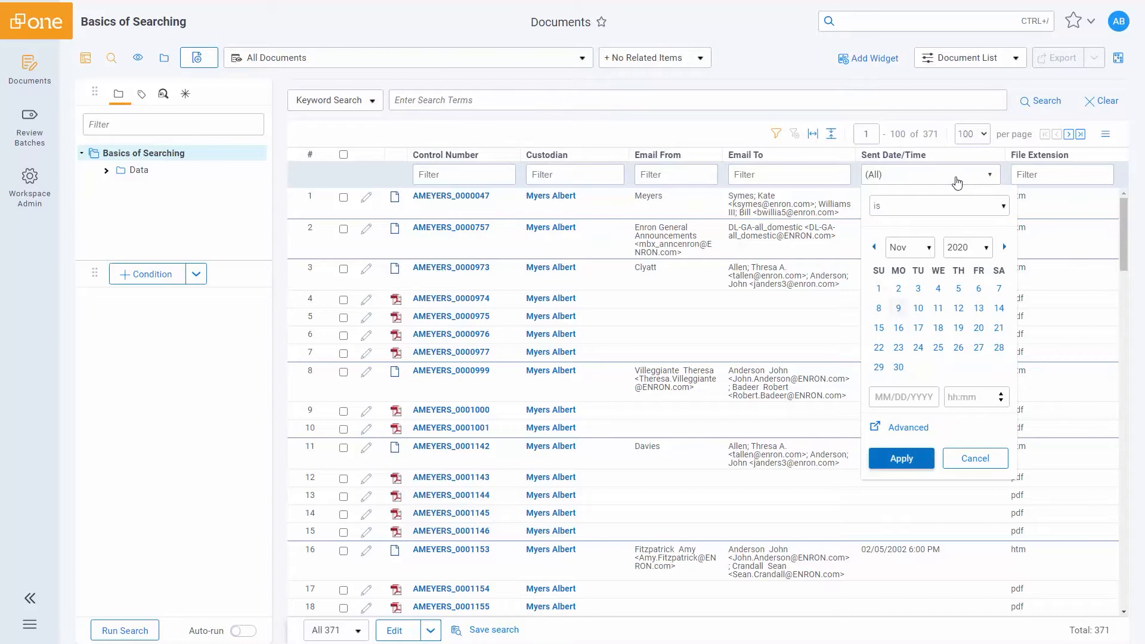
{"action": "left_click", "coordinate": [985, 208]}
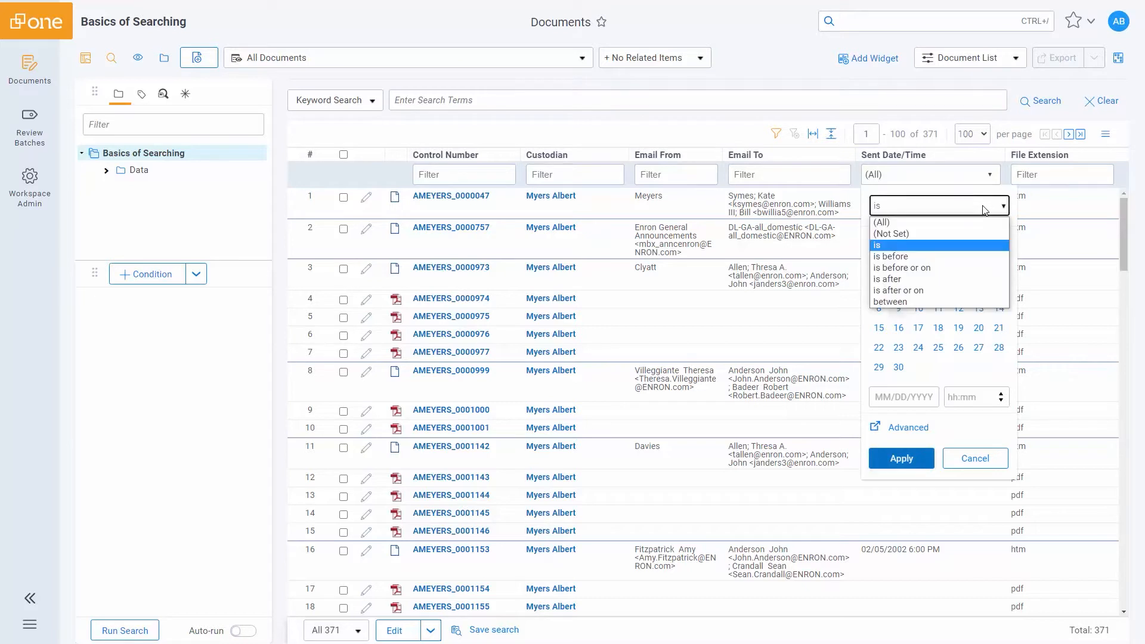
{"action": "left_click", "coordinate": [949, 267]}
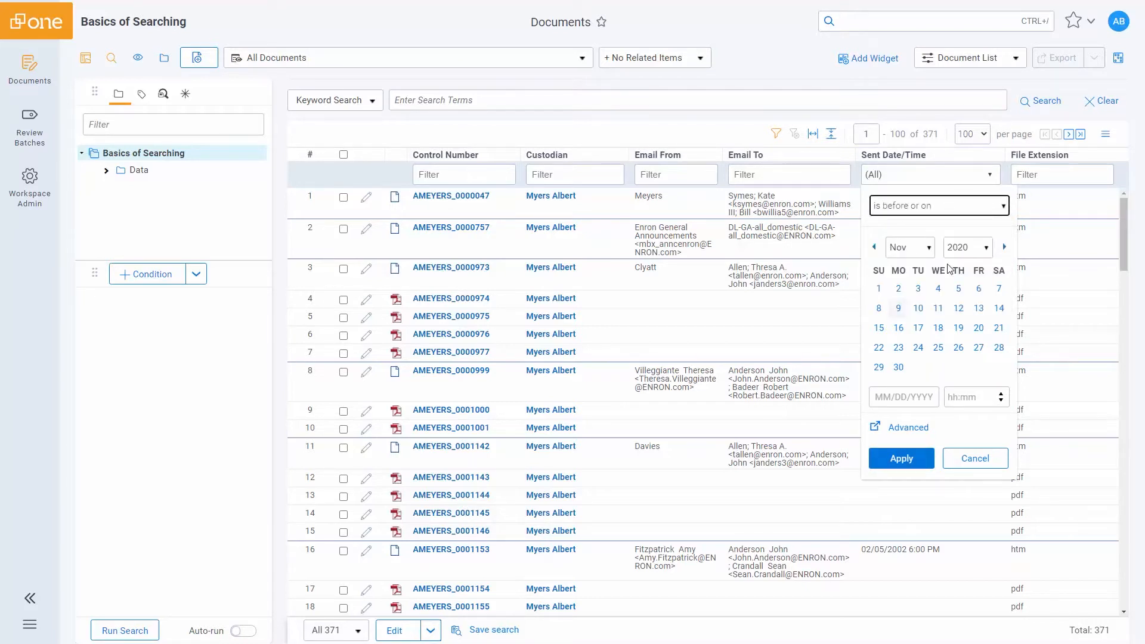
{"action": "left_click", "coordinate": [874, 397]}
{"action": "type", "text": "05/31/2001"}
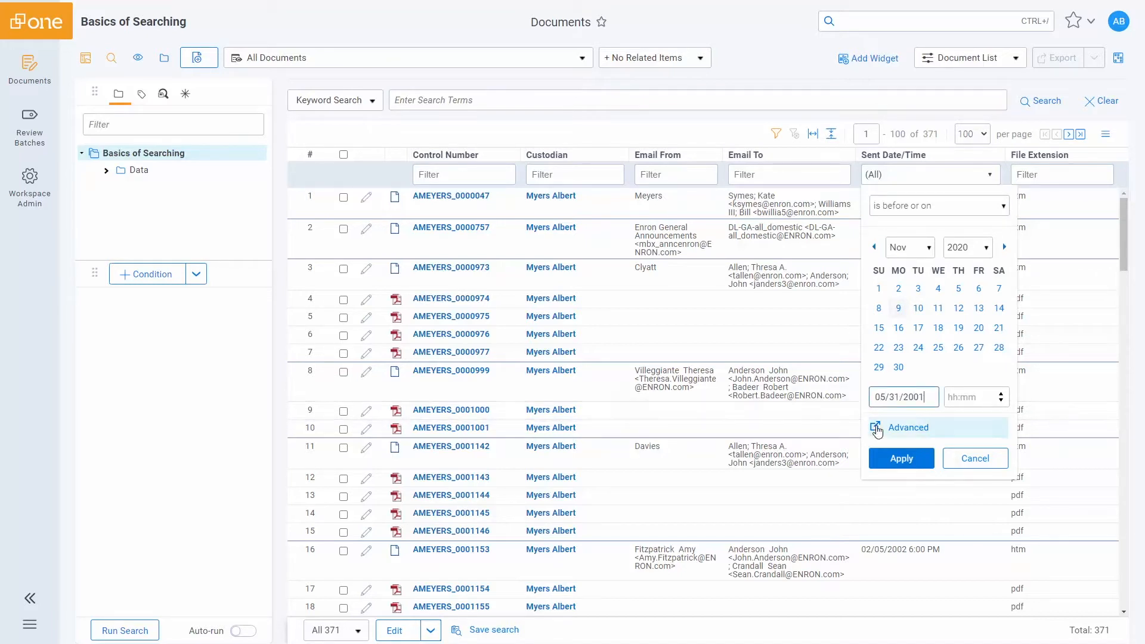
{"action": "left_click", "coordinate": [895, 464]}
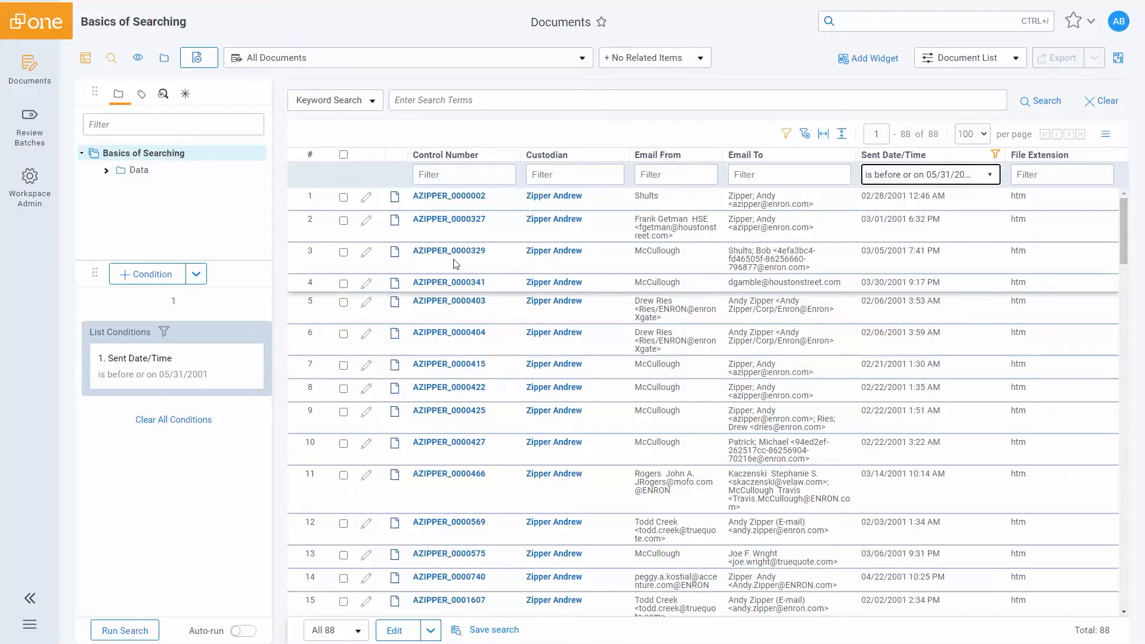
Step: Apply an advanced Custodian filter matching any of these, with only the first listed custodian selected
{"action": "left_click", "coordinate": [586, 176]}
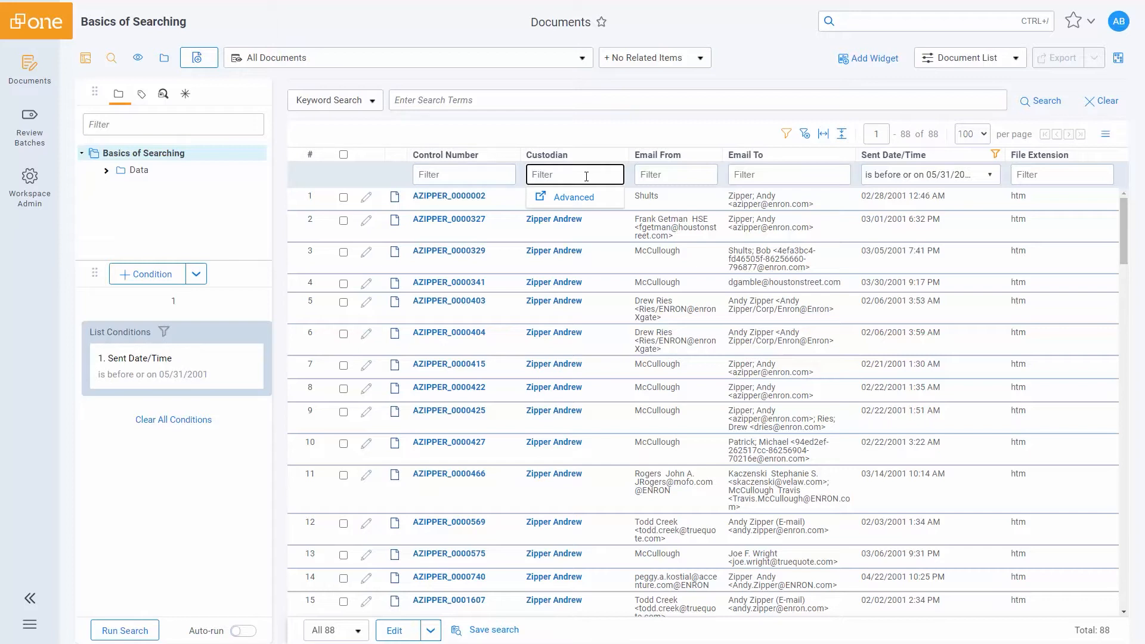
{"action": "left_click", "coordinate": [605, 201]}
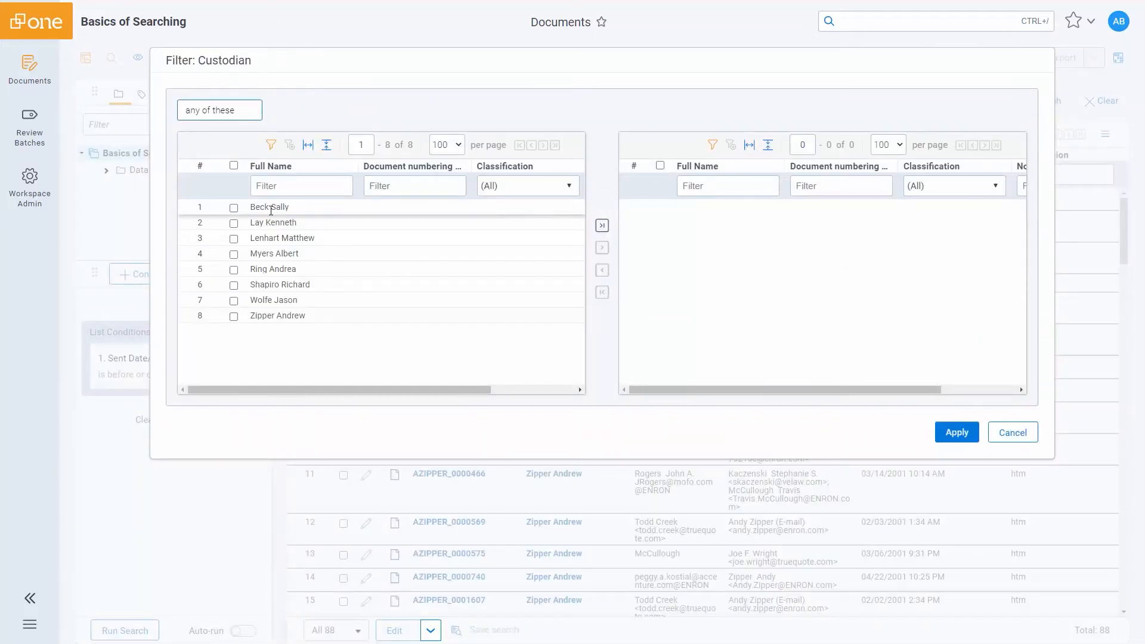
{"action": "left_click", "coordinate": [234, 208]}
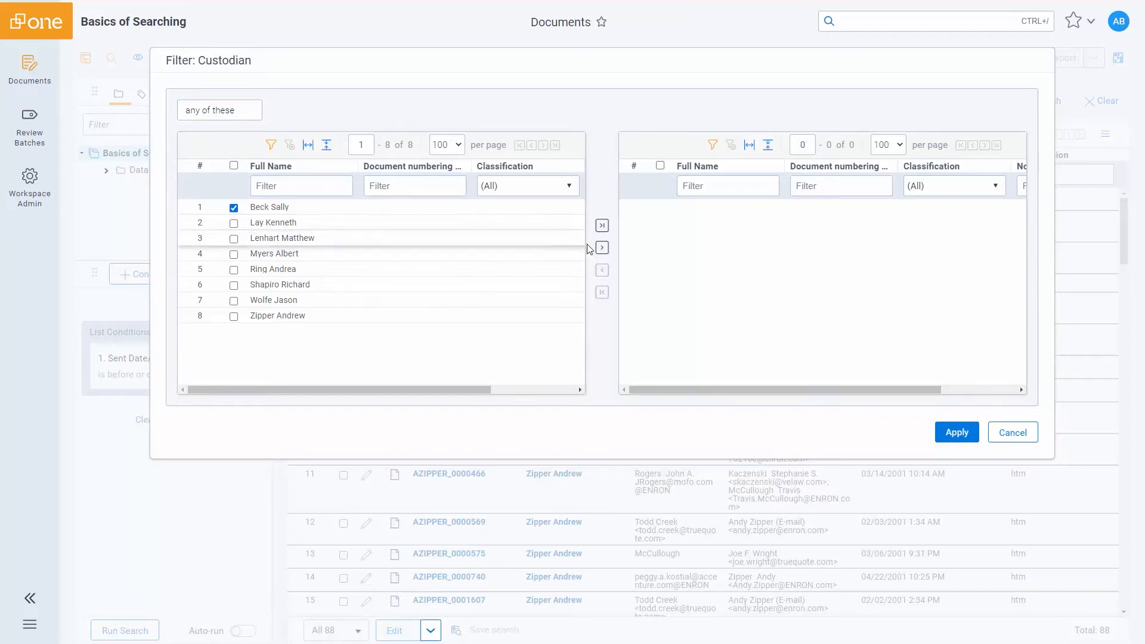
{"action": "left_click", "coordinate": [603, 249]}
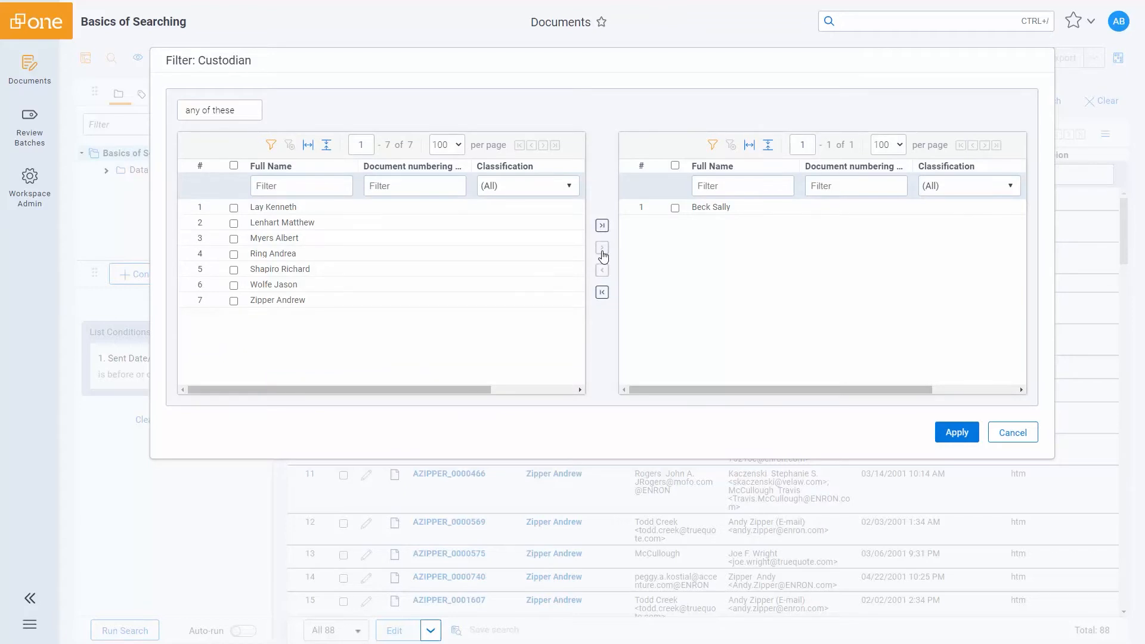
{"action": "left_click", "coordinate": [967, 433]}
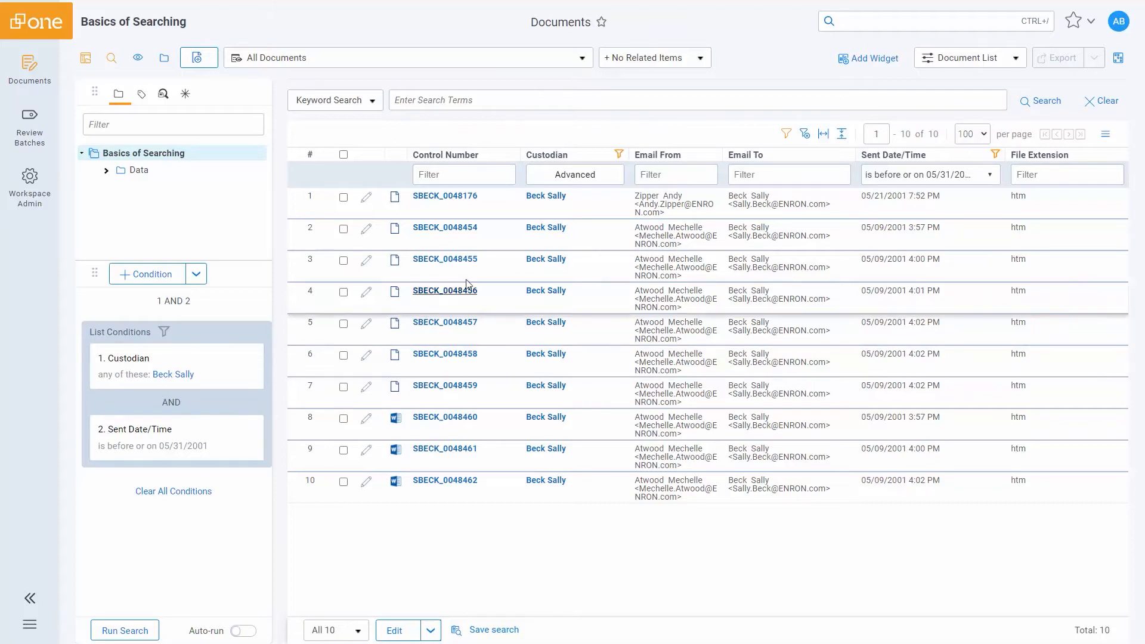
Step: Clear all list filters and add a search condition where File Extension is MSG
{"action": "left_click", "coordinate": [805, 136]}
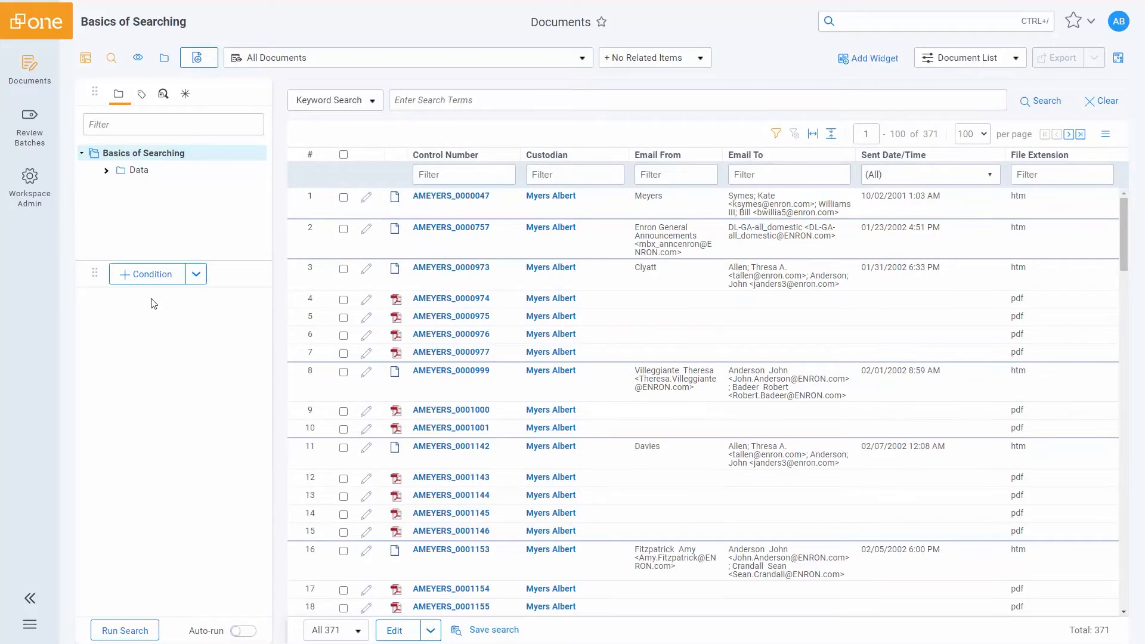
{"action": "left_click", "coordinate": [152, 276]}
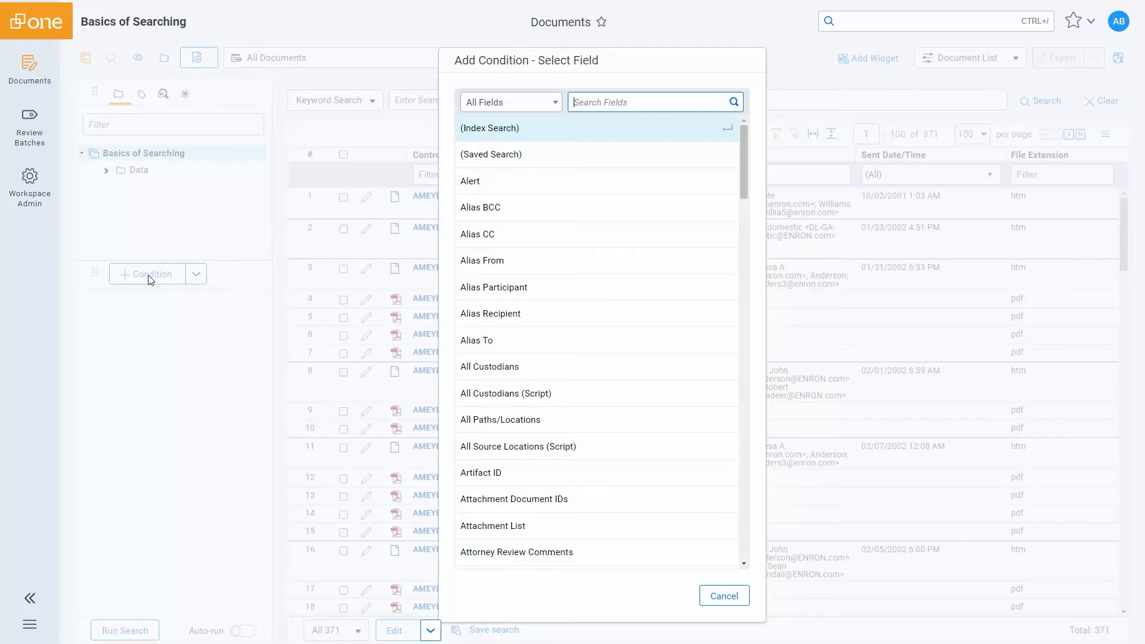
{"action": "type", "text": "File"}
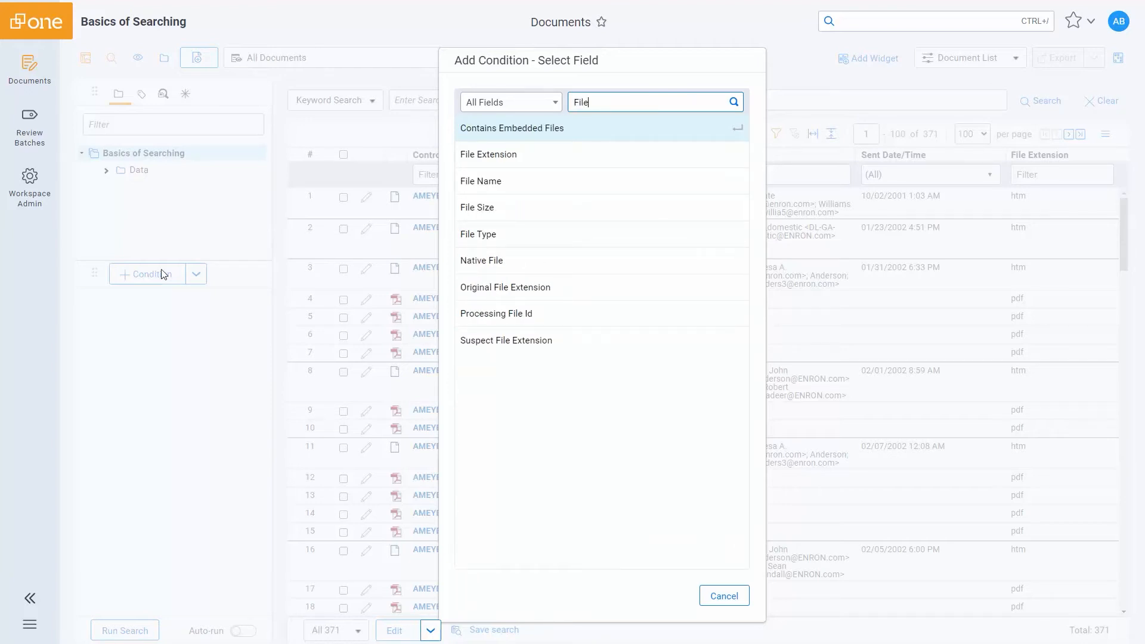
{"action": "left_click", "coordinate": [500, 156]}
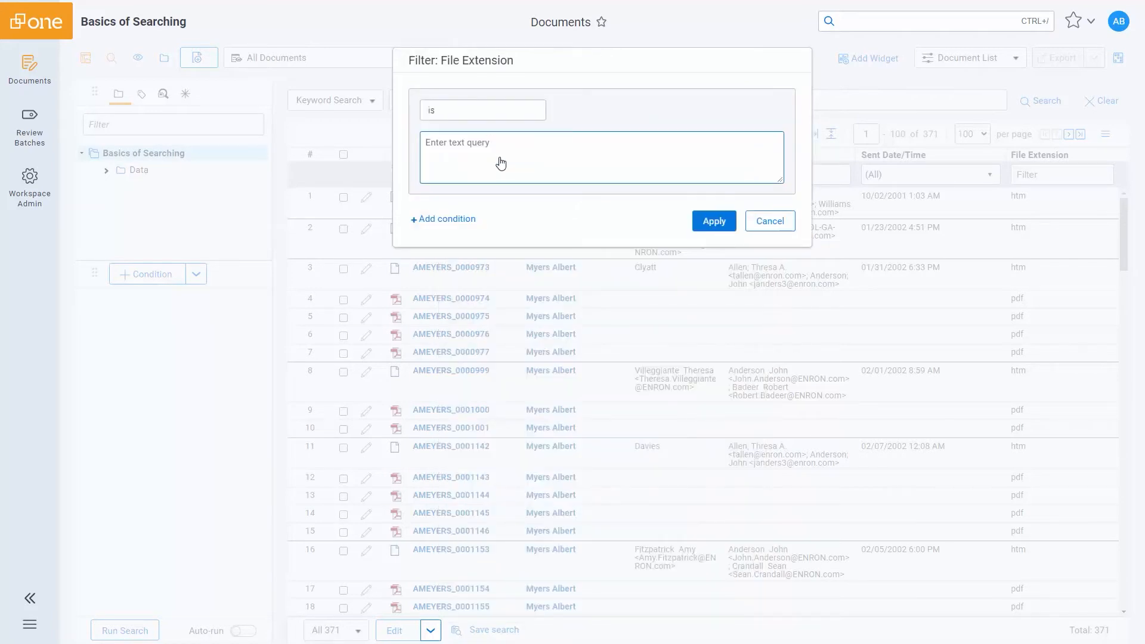
{"action": "type", "text": "MSG"}
{"action": "left_click", "coordinate": [705, 222]}
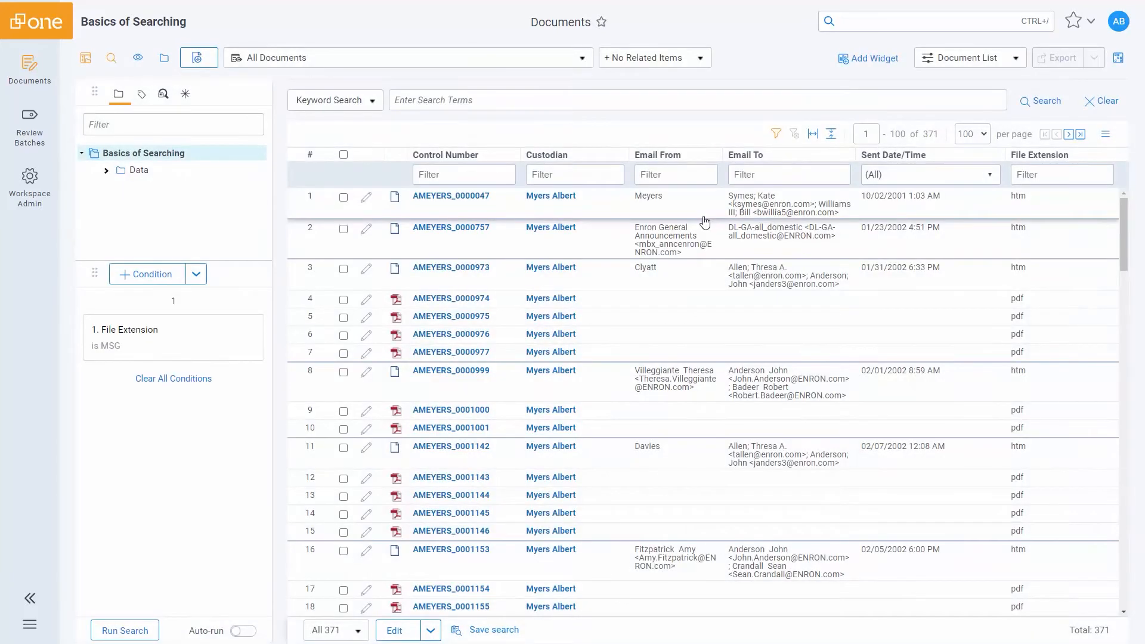
Step: Turn on auto-run for searches and add a Custodian condition matching any of these, with only the last listed custodian selected
{"action": "mouse_move", "coordinate": [122, 353]}
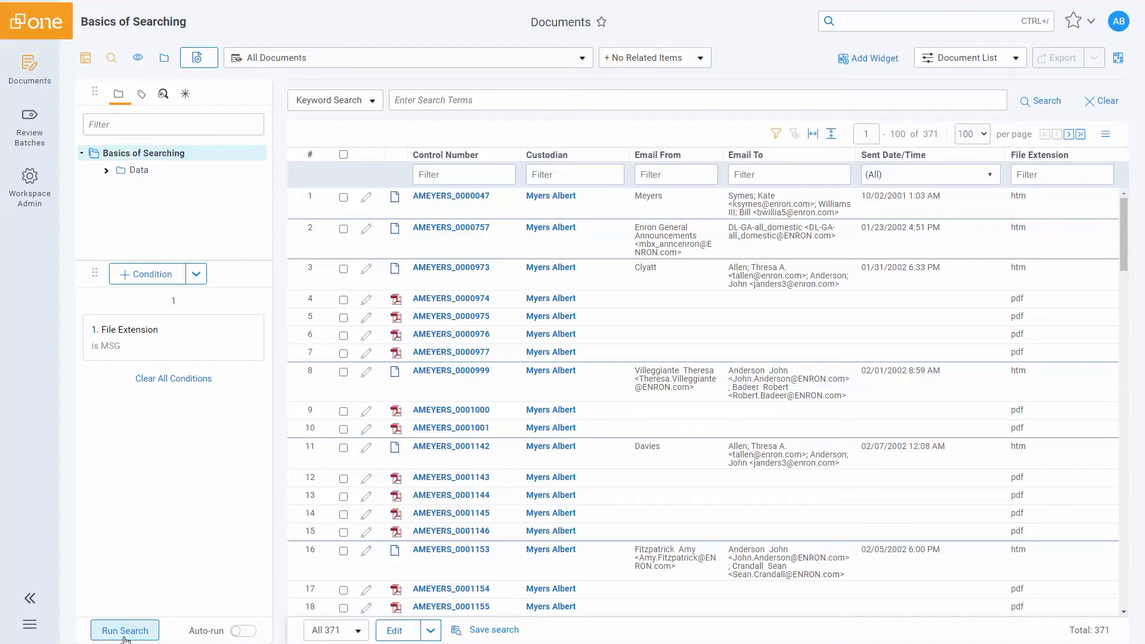
{"action": "left_click", "coordinate": [241, 631]}
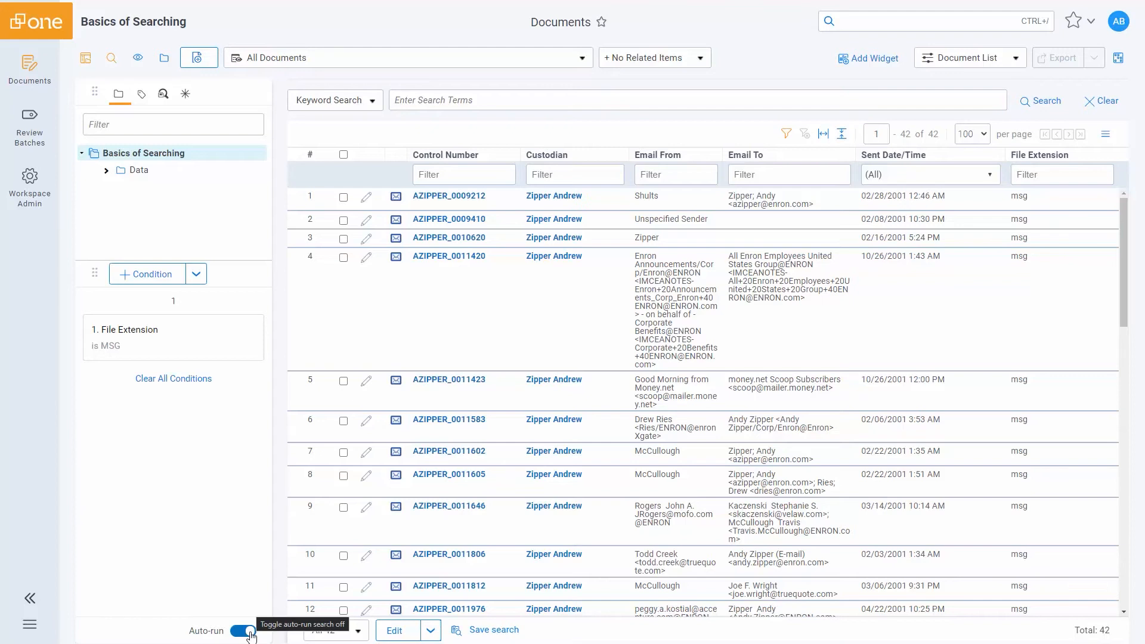
{"action": "left_click", "coordinate": [151, 279]}
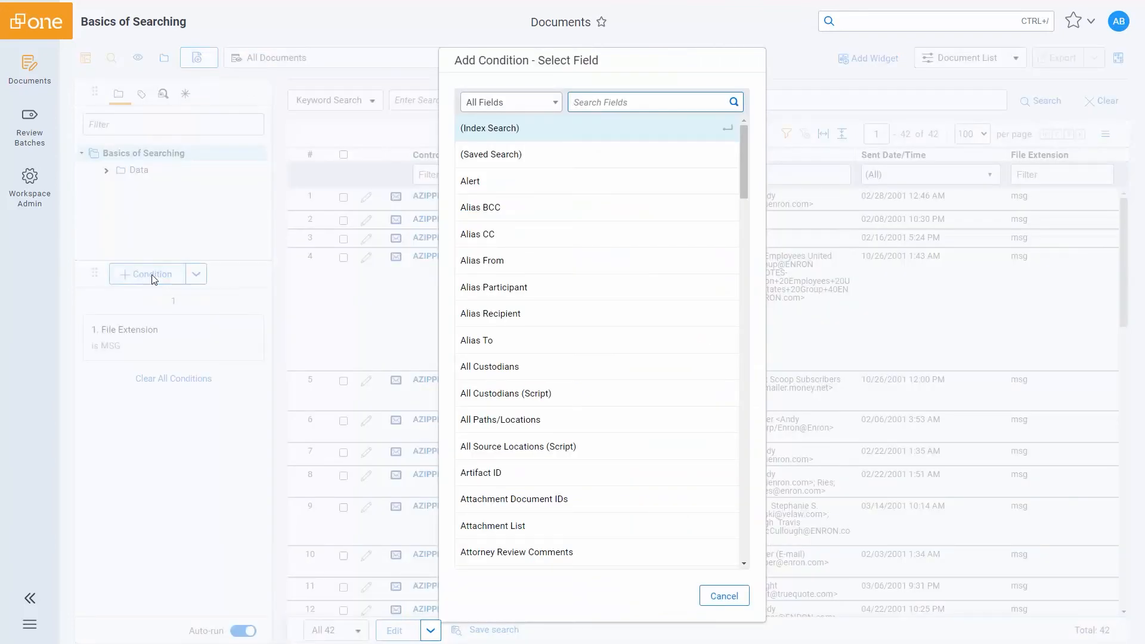
{"action": "type", "text": "Custodian"}
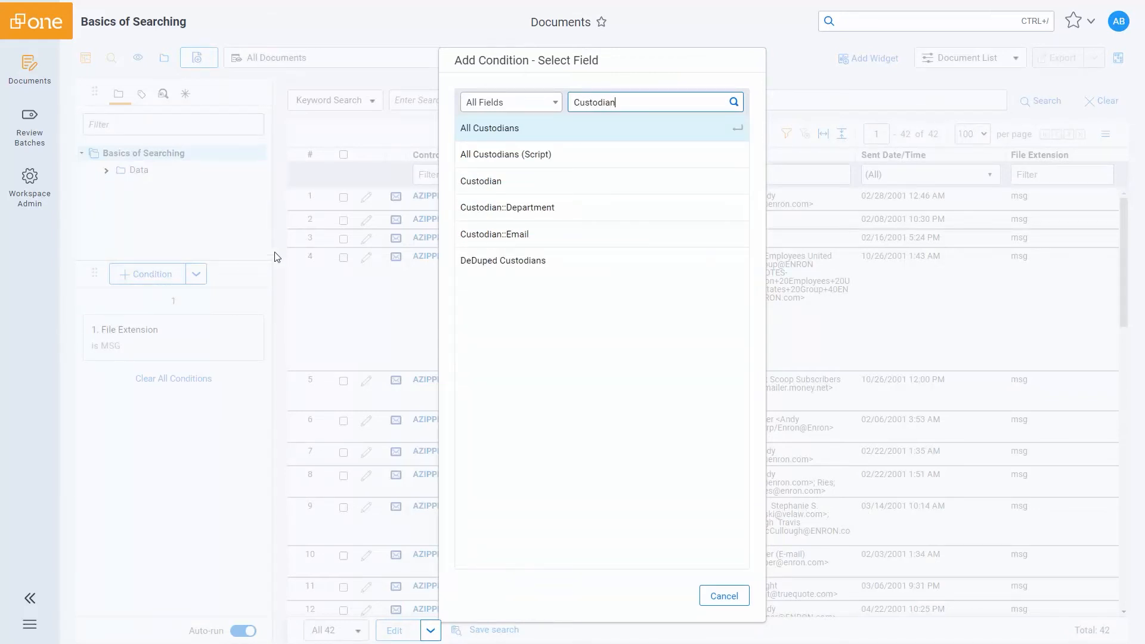
{"action": "left_click", "coordinate": [501, 182]}
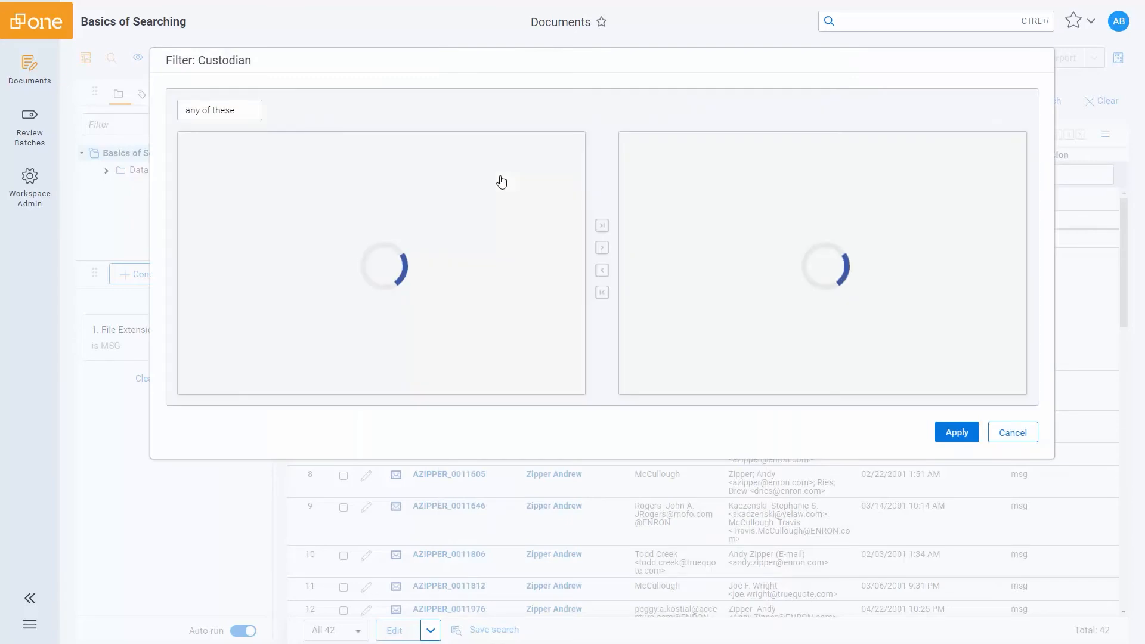
{"action": "left_click", "coordinate": [233, 316]}
{"action": "left_click", "coordinate": [602, 248]}
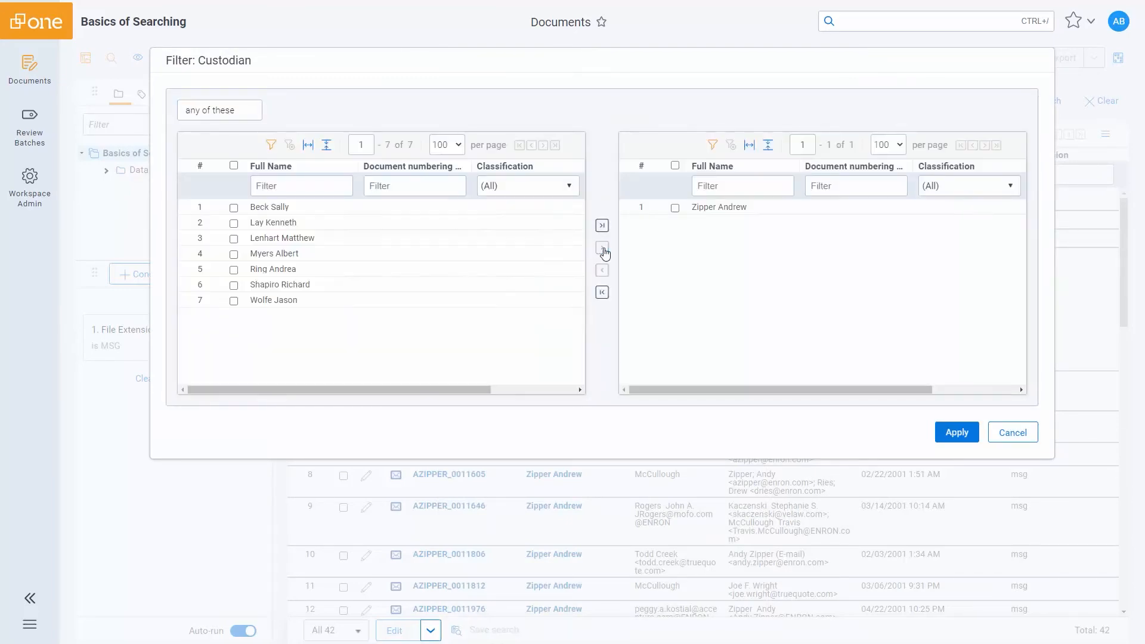
{"action": "left_click", "coordinate": [954, 432]}
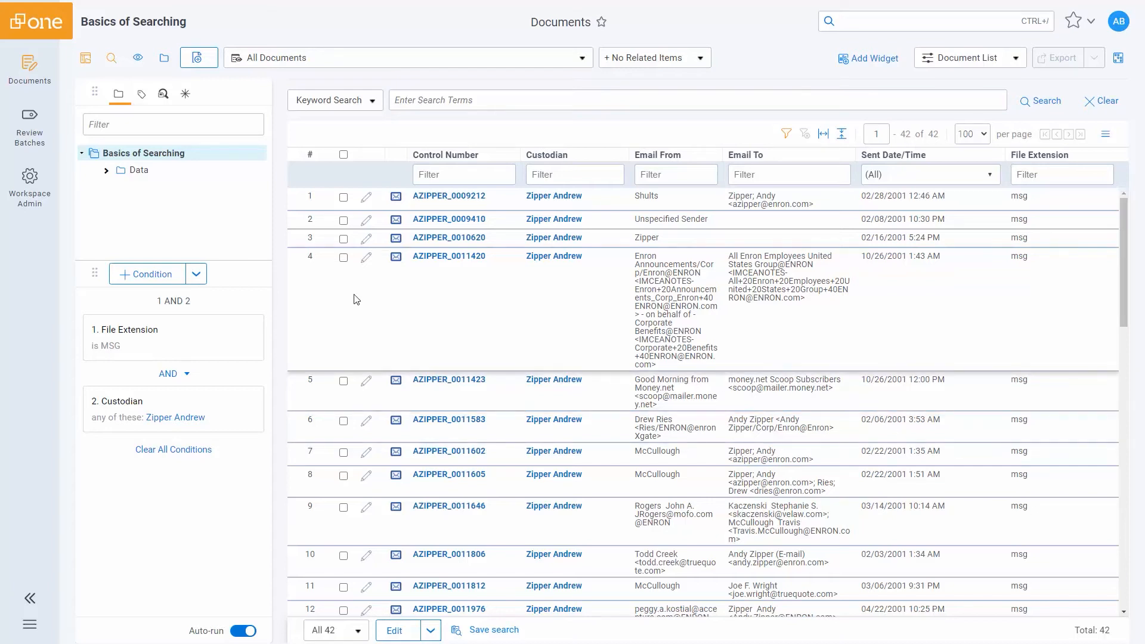
Step: Add an Index Search condition using the dtSearch index with the search terms "natural gas"
{"action": "left_click", "coordinate": [143, 279]}
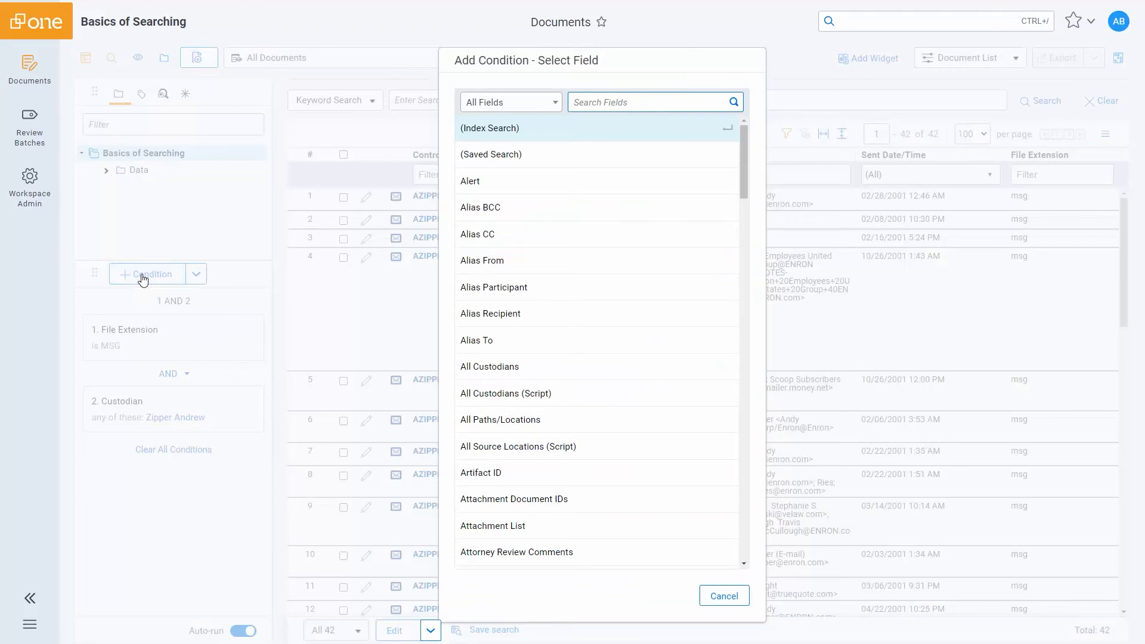
{"action": "left_click", "coordinate": [551, 130]}
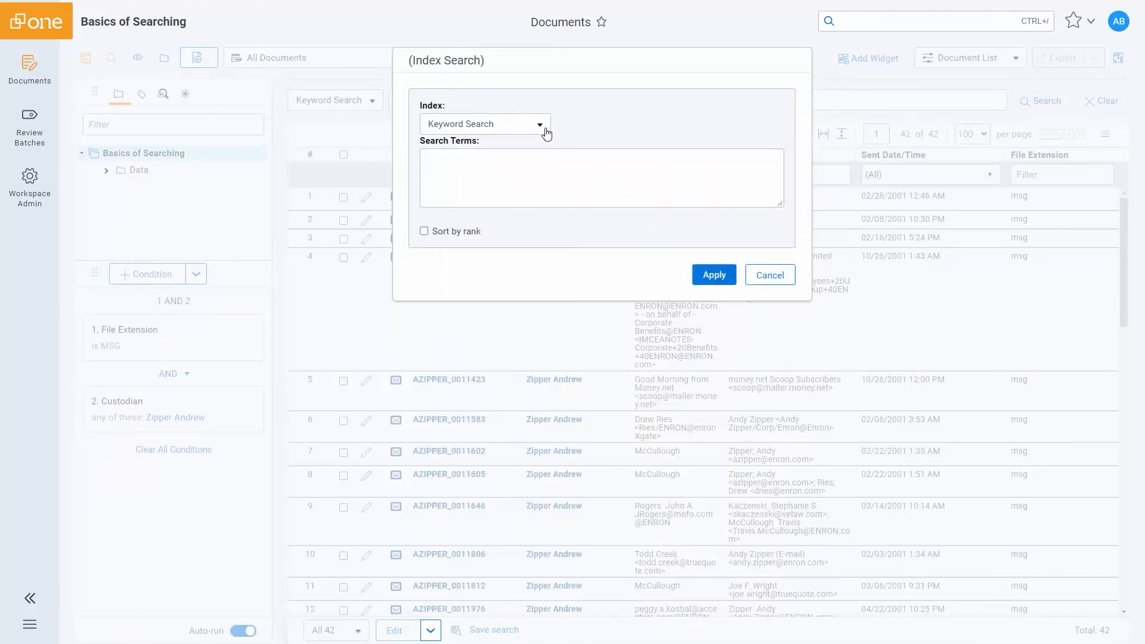
{"action": "left_click", "coordinate": [544, 132]}
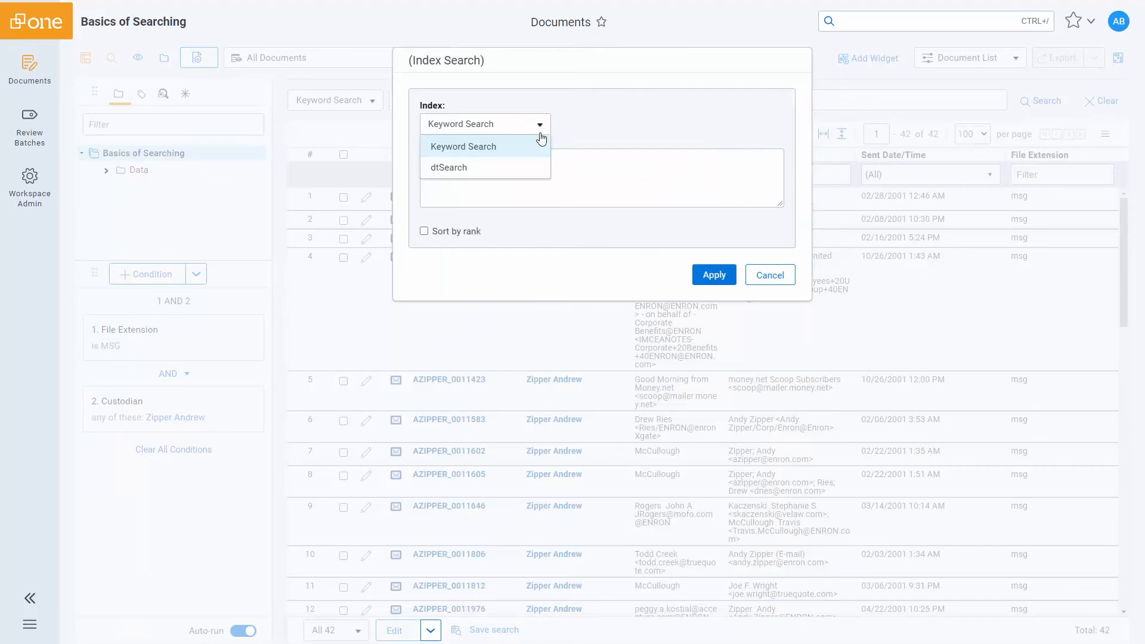
{"action": "left_click", "coordinate": [525, 168]}
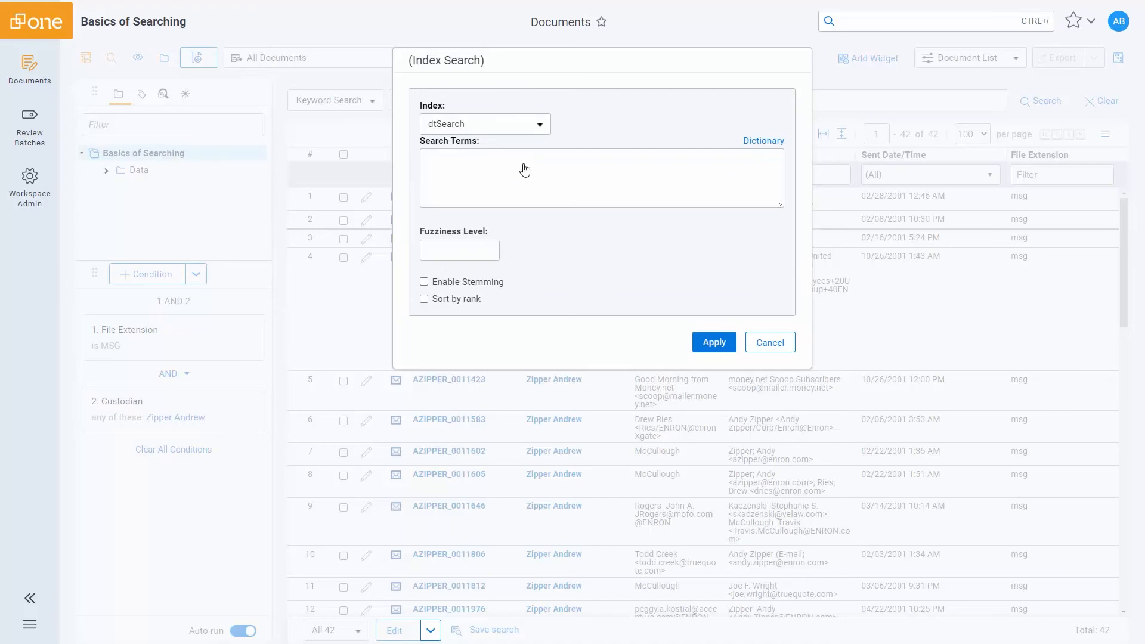
{"action": "left_click", "coordinate": [424, 158]}
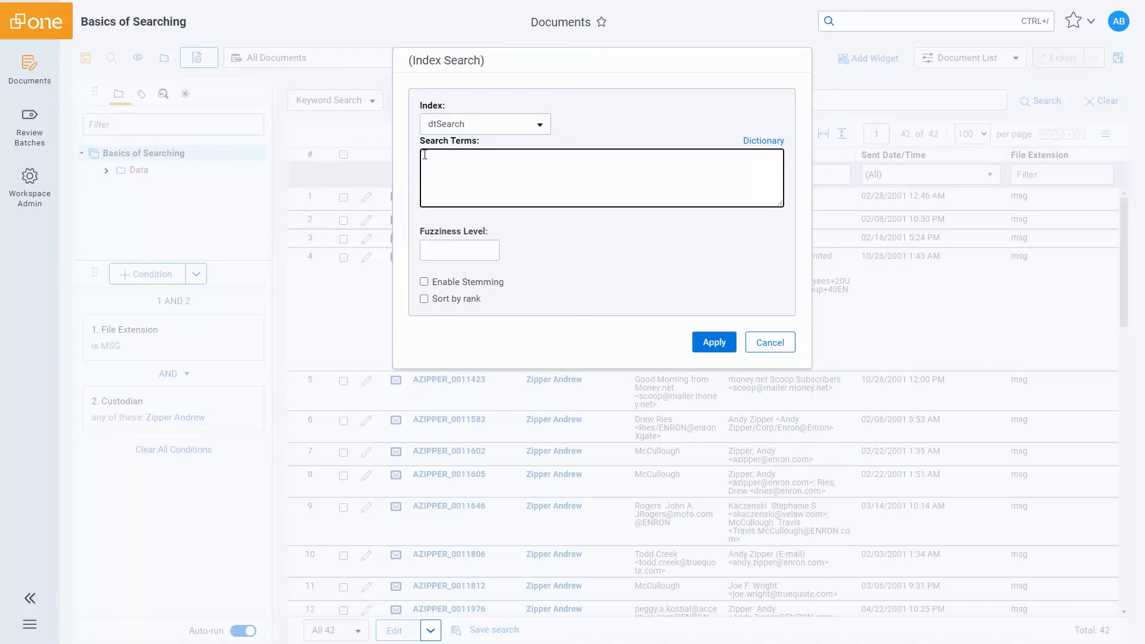
{"action": "type", "text": "natural gas"}
{"action": "left_click", "coordinate": [701, 349]}
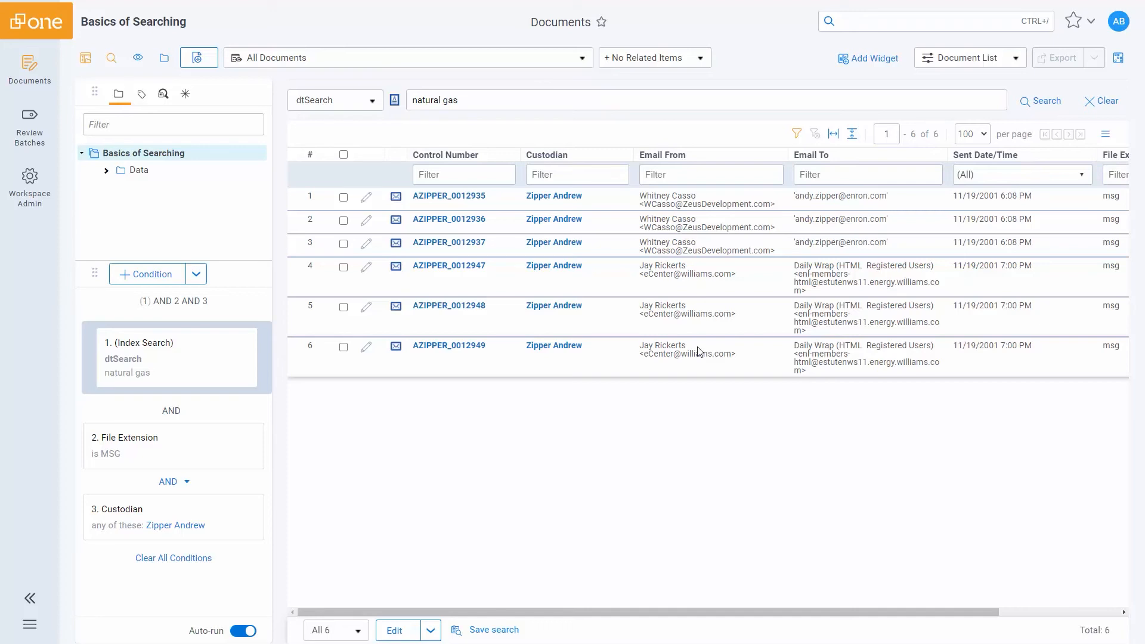
Step: Disable and remove the natural gas index search condition, and clear all remaining conditions
{"action": "mouse_move", "coordinate": [242, 355]}
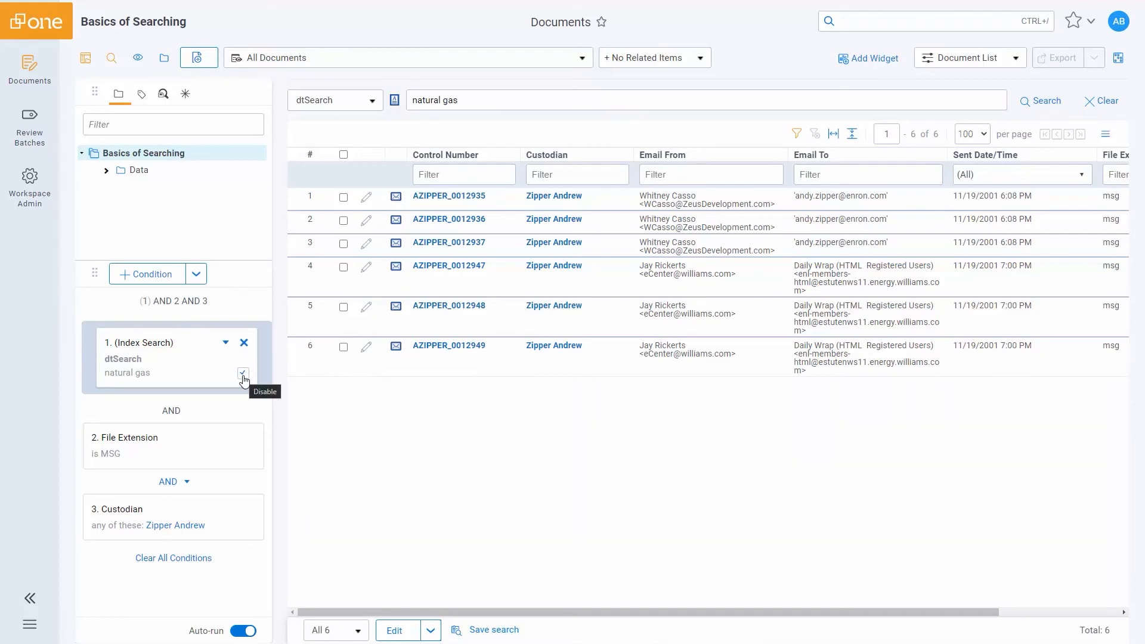
{"action": "left_click", "coordinate": [243, 374]}
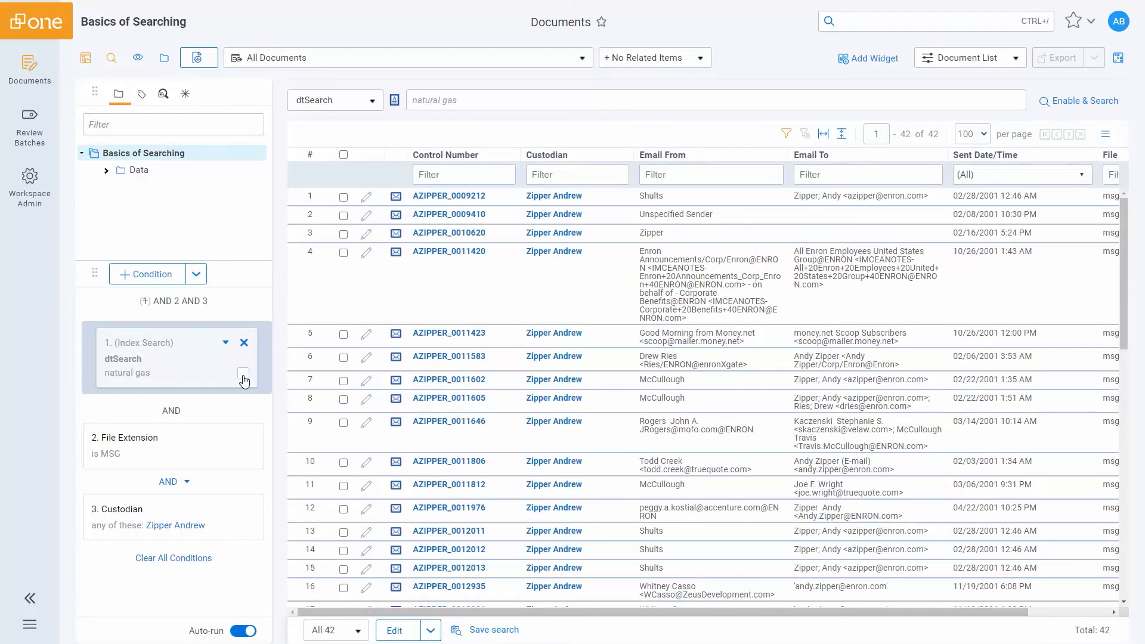
{"action": "left_click", "coordinate": [244, 343]}
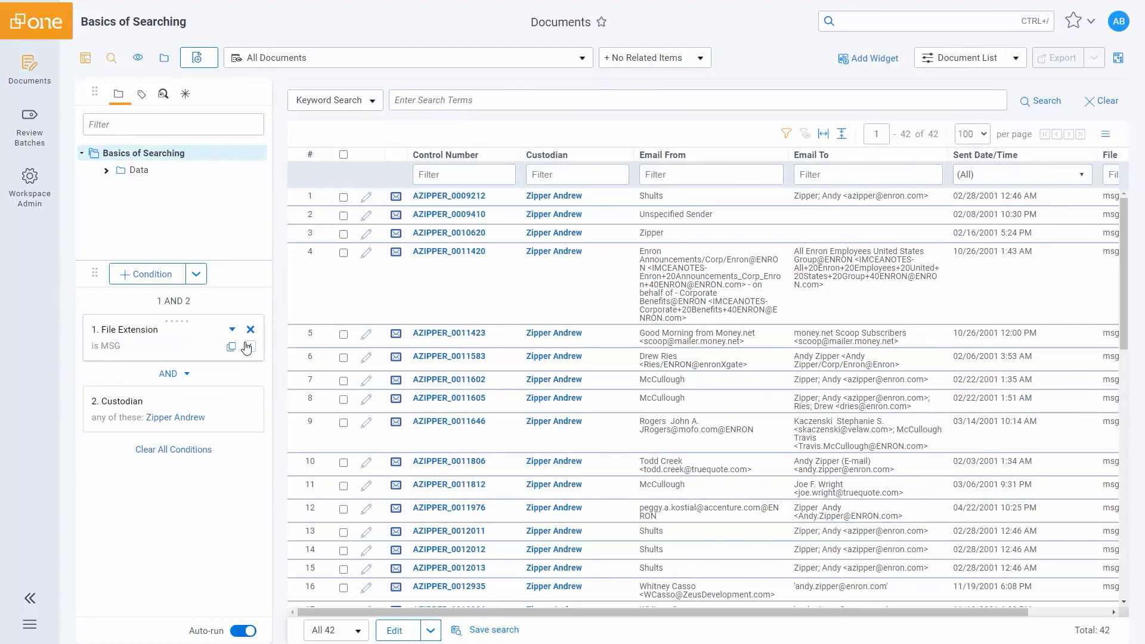
{"action": "left_click", "coordinate": [196, 451]}
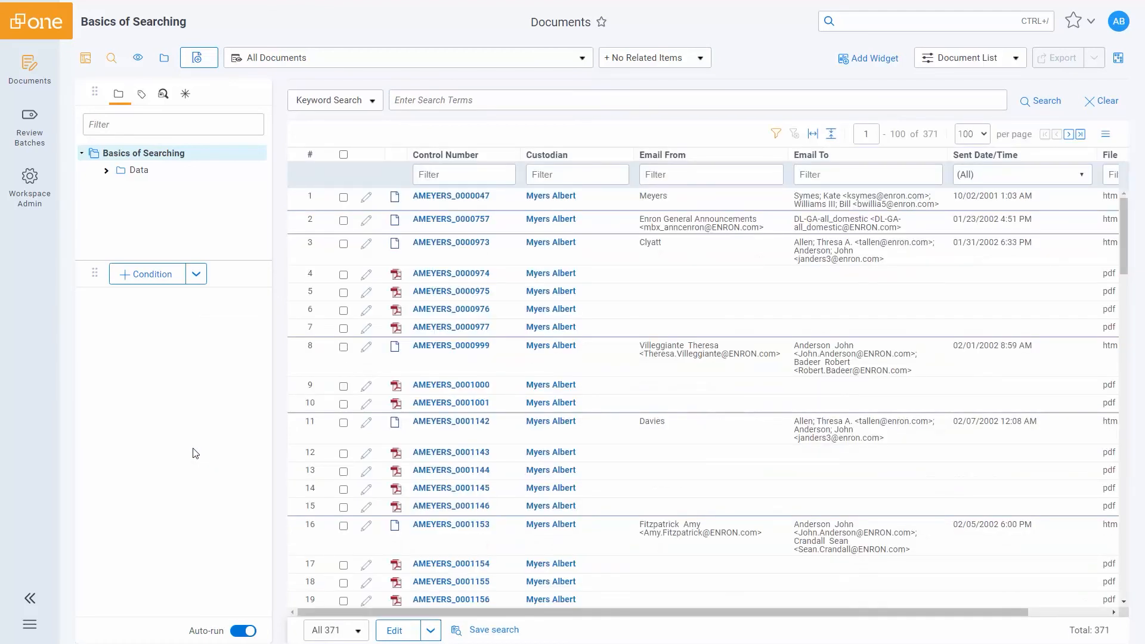
Step: Search all documents for "stock fund" using the dtSearch index
{"action": "left_click", "coordinate": [372, 100]}
{"action": "left_click", "coordinate": [372, 145]}
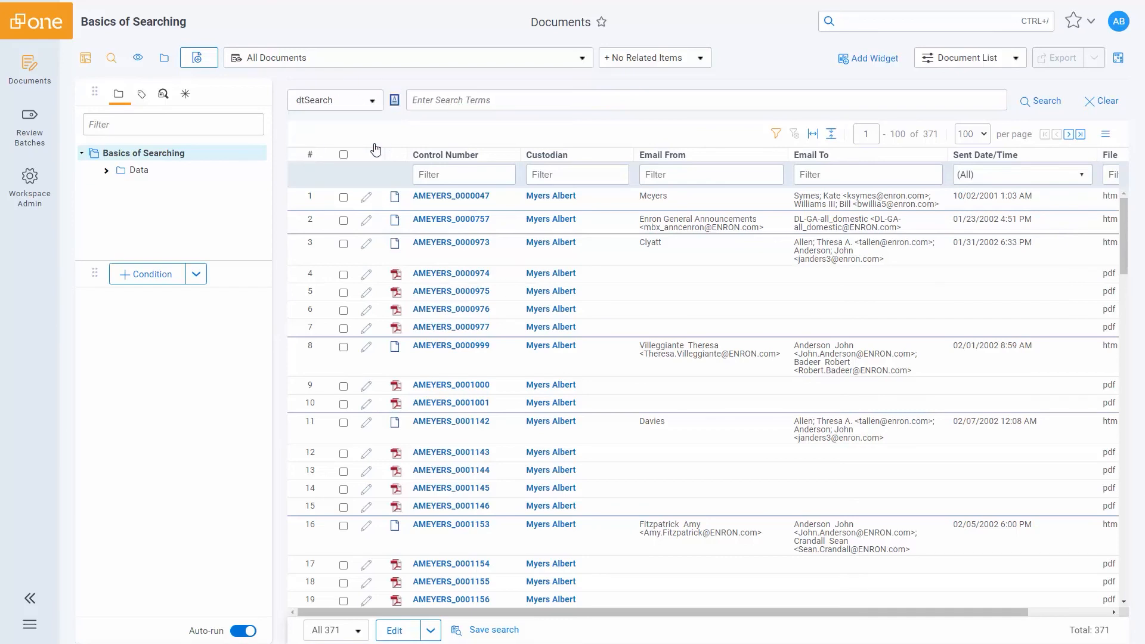
{"action": "left_click", "coordinate": [410, 100]}
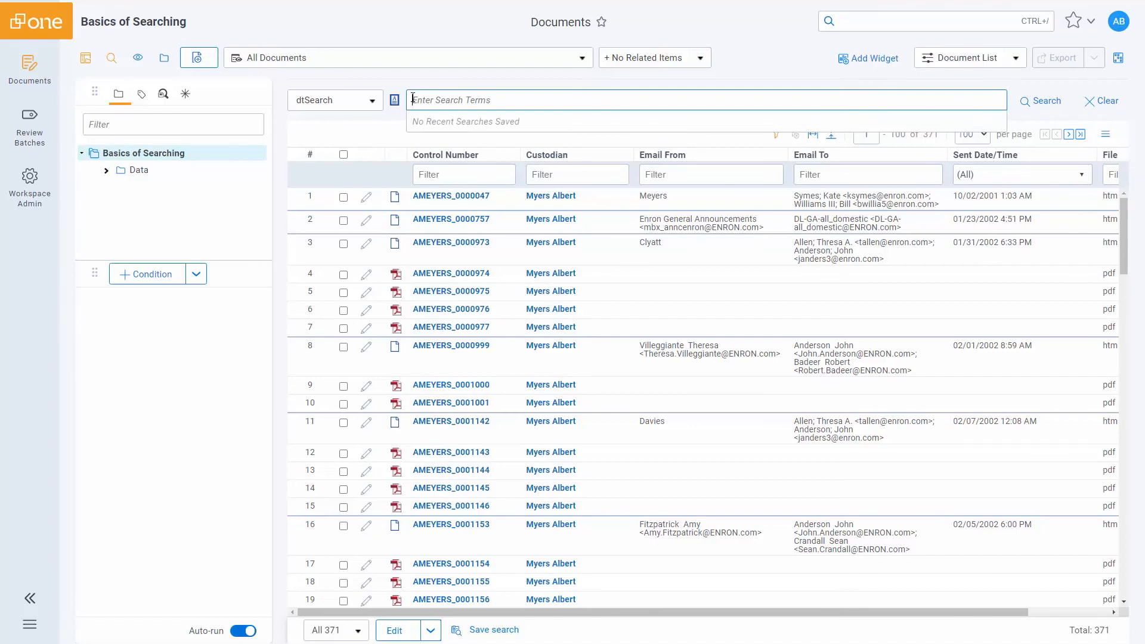
{"action": "type", "text": "stock fund"}
{"action": "left_click", "coordinate": [1042, 101]}
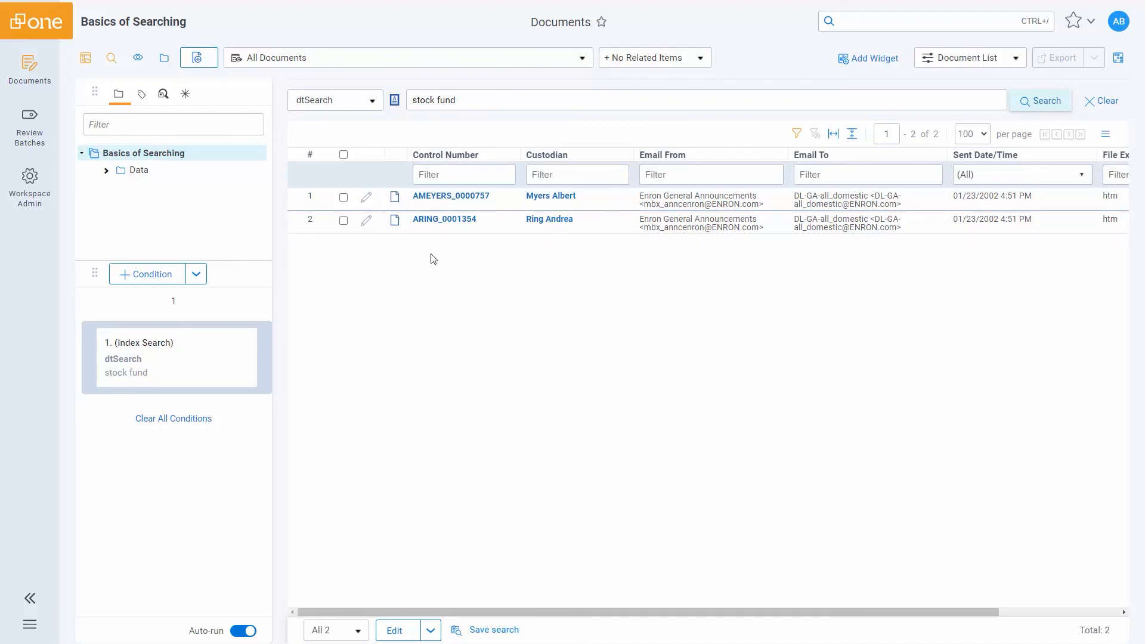
Step: Disable and re-enable the stock fund search condition, and clear the search
{"action": "mouse_move", "coordinate": [243, 379]}
{"action": "left_click", "coordinate": [243, 373]}
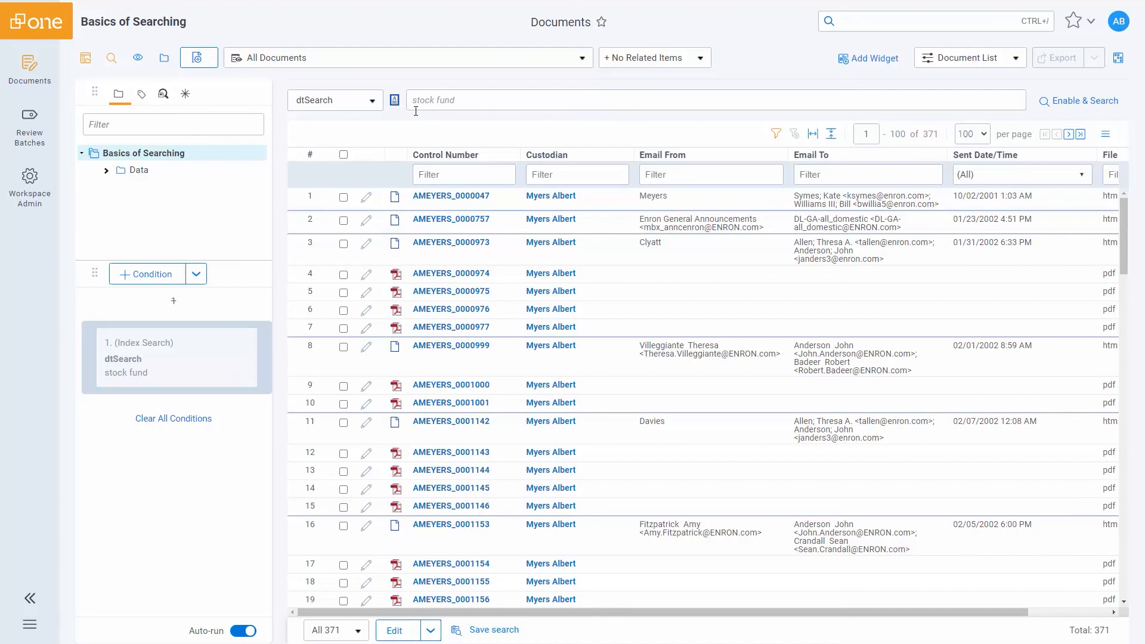
{"action": "left_click", "coordinate": [1091, 108]}
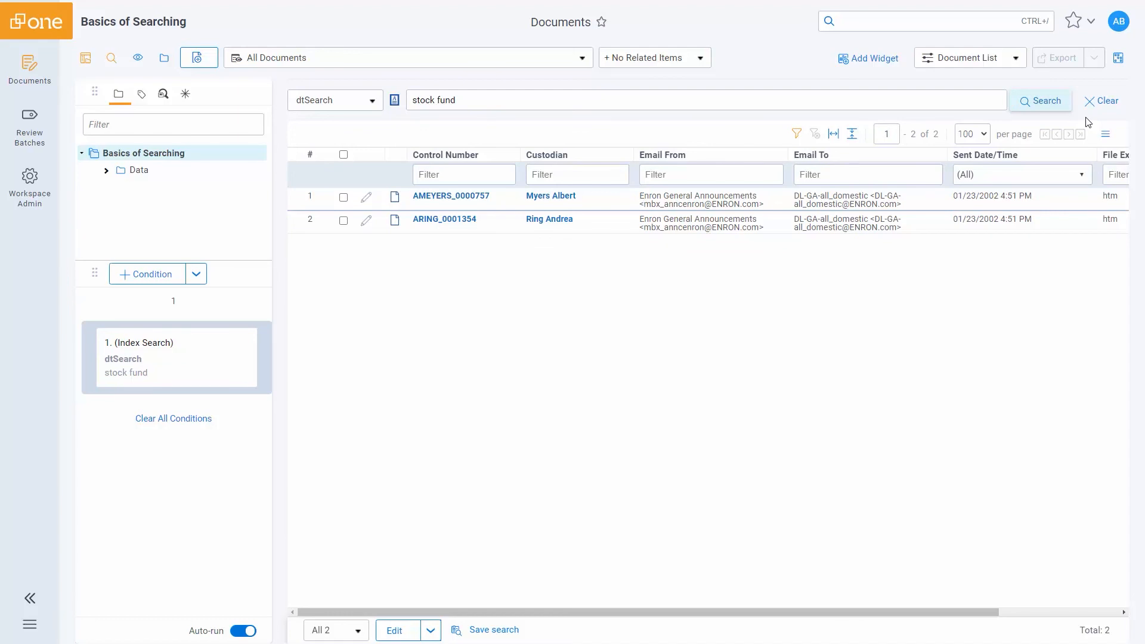
{"action": "left_click", "coordinate": [1102, 104]}
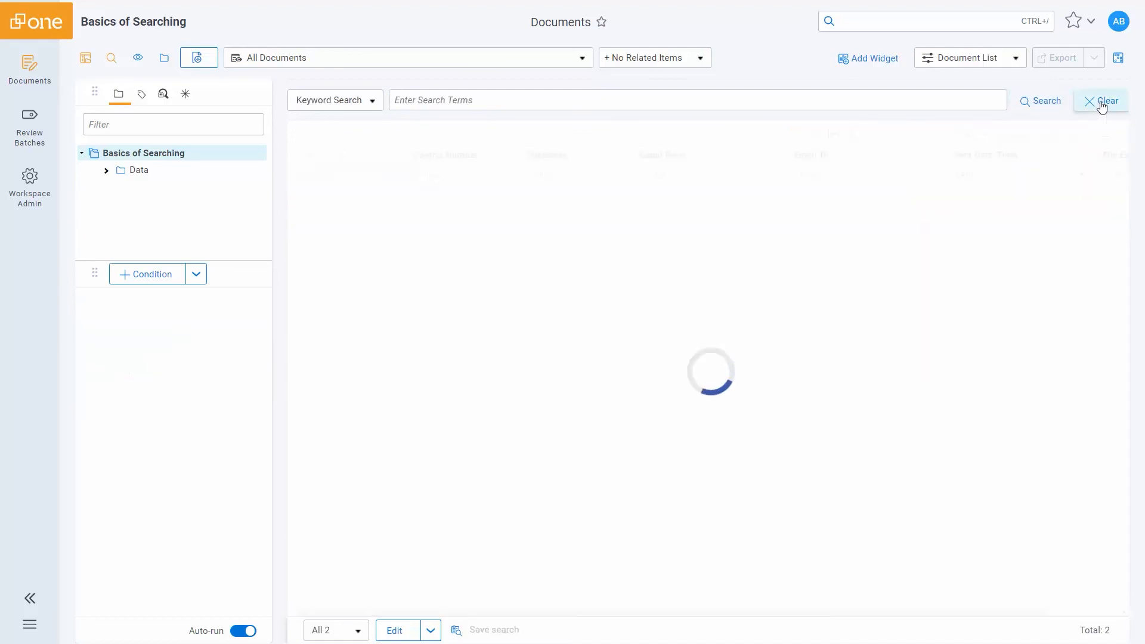